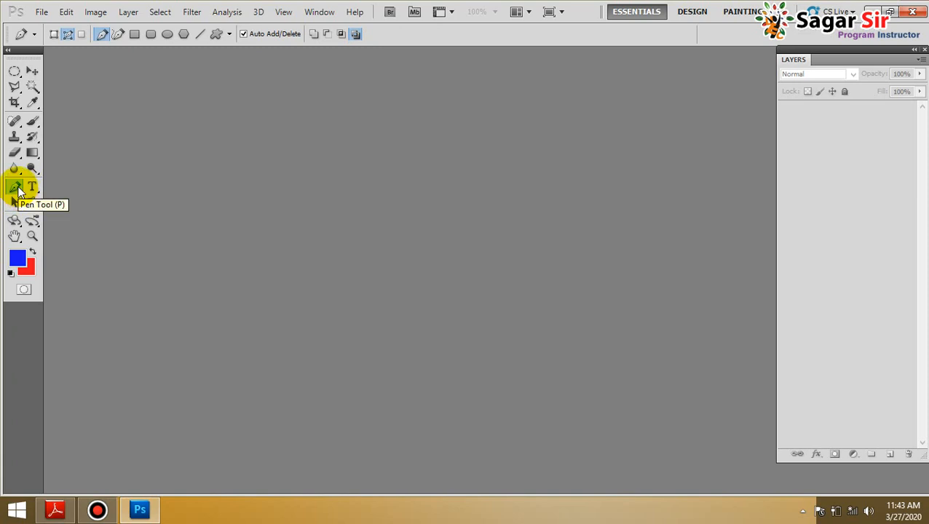
Create a new document from the U.S. Paper preset in Letter size, float its window and enlarge it around the page
{"action": "left_click", "coordinate": [32, 71]}
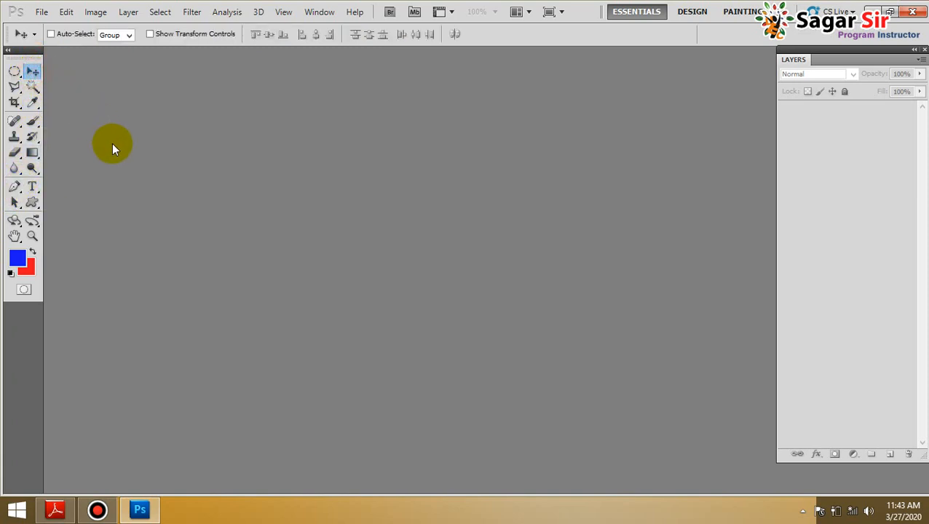
{"action": "key", "text": "ctrl+n"}
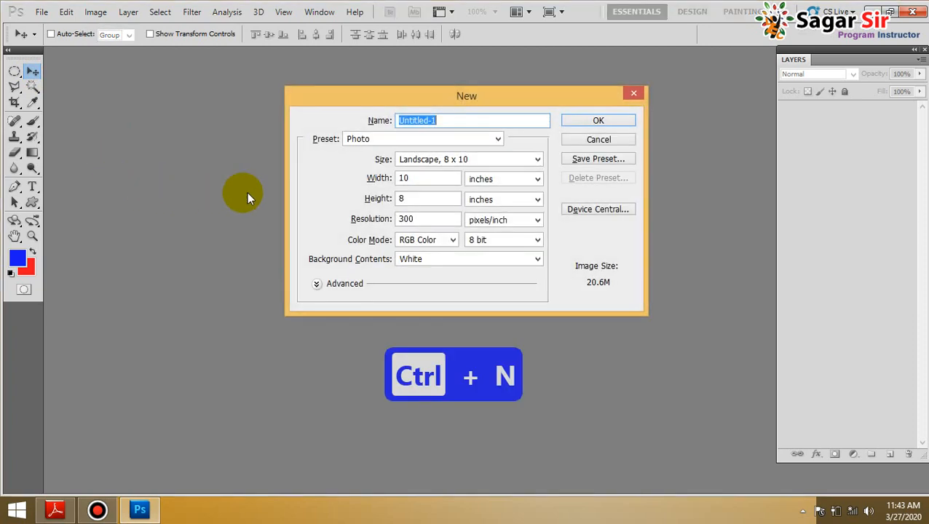
{"action": "left_click", "coordinate": [428, 139]}
{"action": "left_click", "coordinate": [389, 182]}
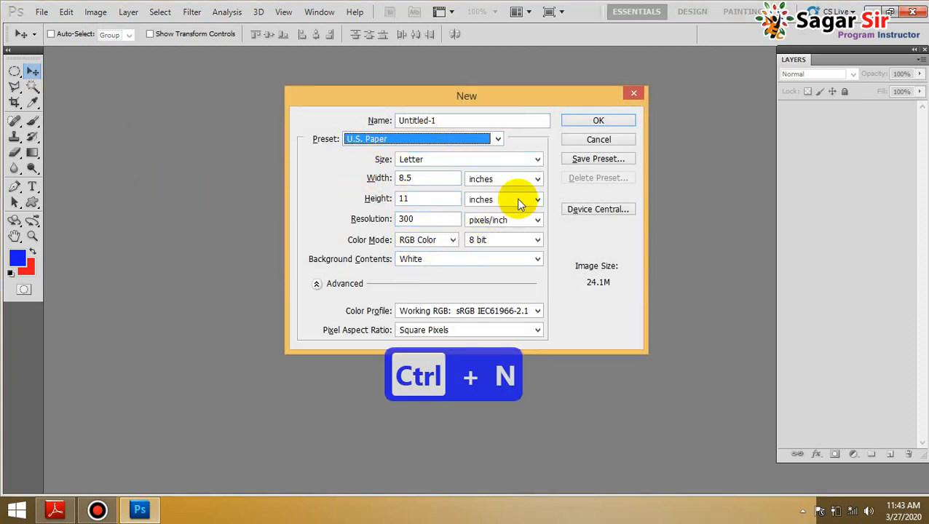
{"action": "left_click", "coordinate": [590, 121]}
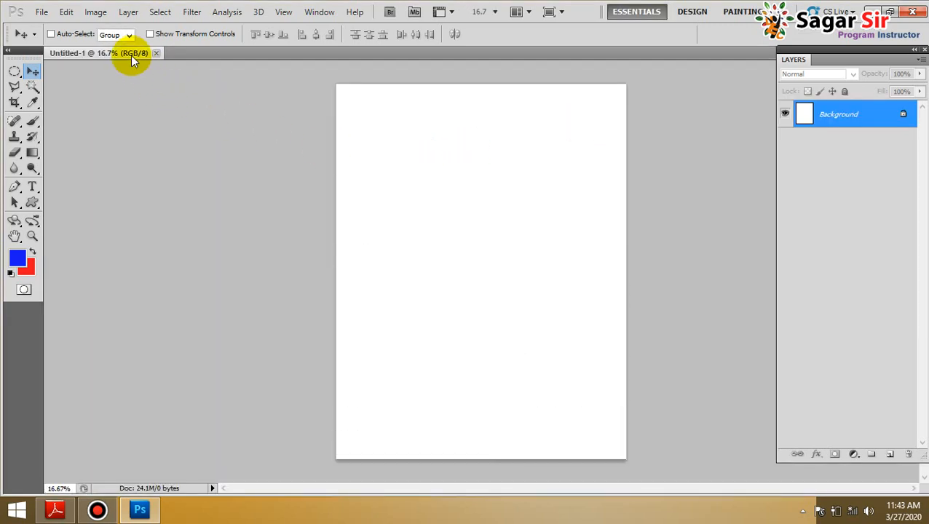
{"action": "left_click_drag", "start_coordinate": [126, 52], "coordinate": [309, 63]}
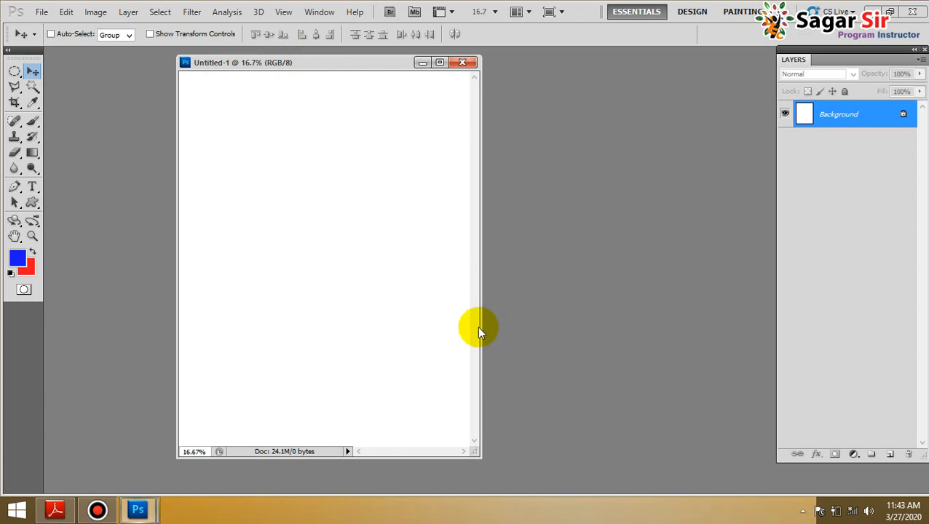
{"action": "left_click_drag", "start_coordinate": [478, 455], "coordinate": [562, 488]}
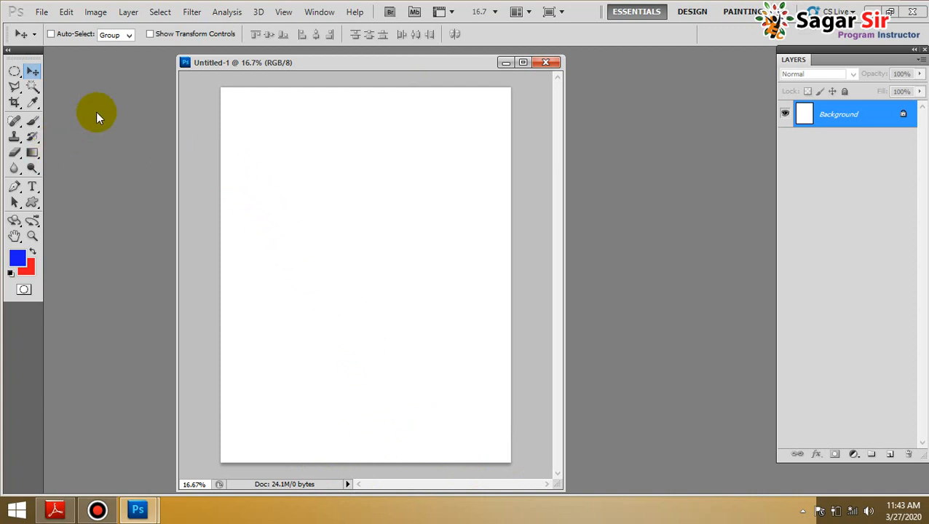
Draw a seven-point blue polygon on the upper half of the page with the Pen tool in Shape layers mode, and delete its layer
{"action": "left_click", "coordinate": [13, 187]}
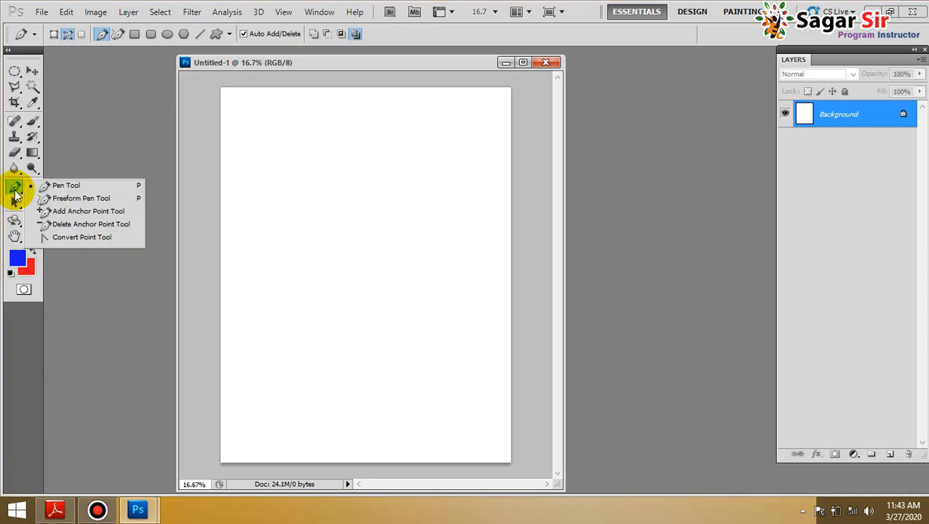
{"action": "left_click", "coordinate": [61, 187]}
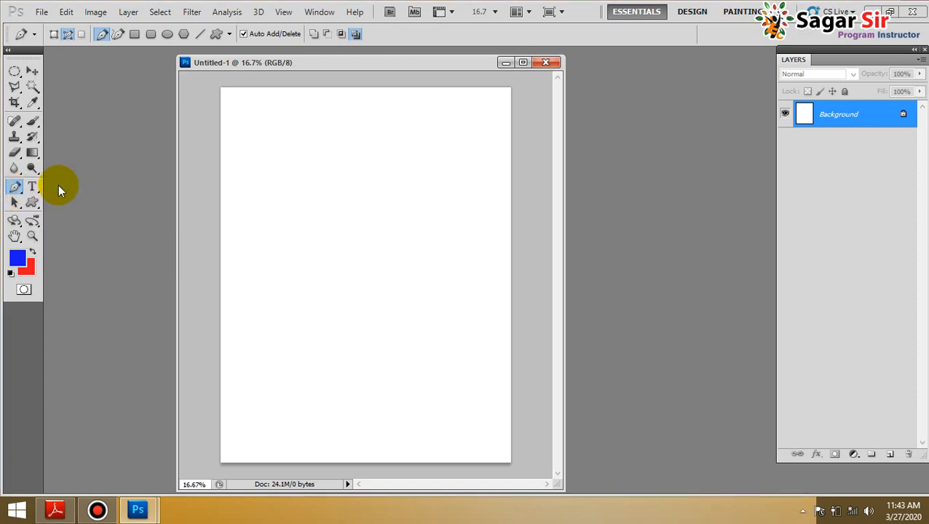
{"action": "left_click", "coordinate": [57, 34]}
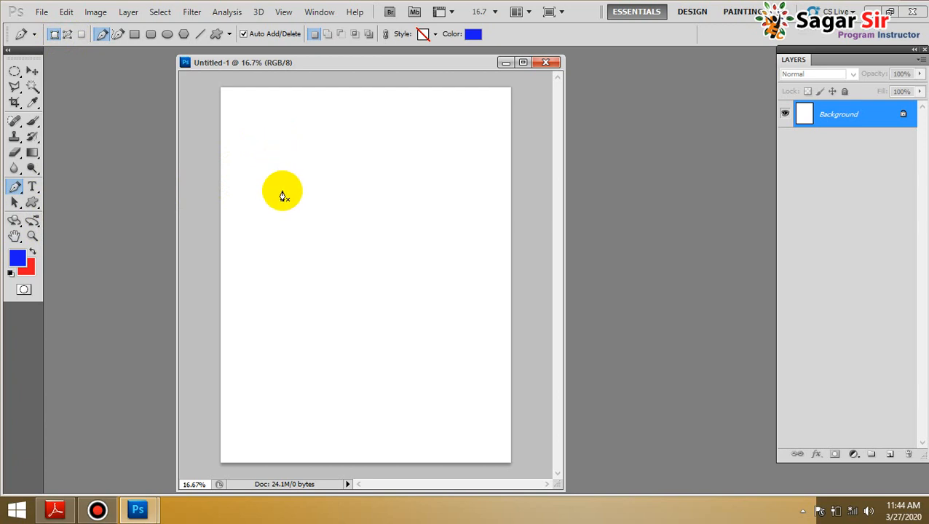
{"action": "left_click", "coordinate": [271, 119]}
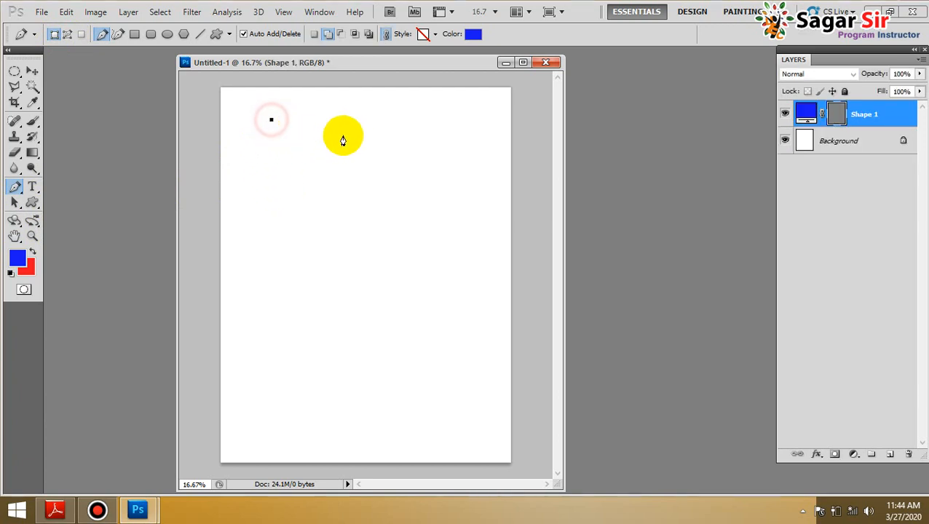
{"action": "left_click", "coordinate": [383, 126]}
{"action": "left_click", "coordinate": [430, 266]}
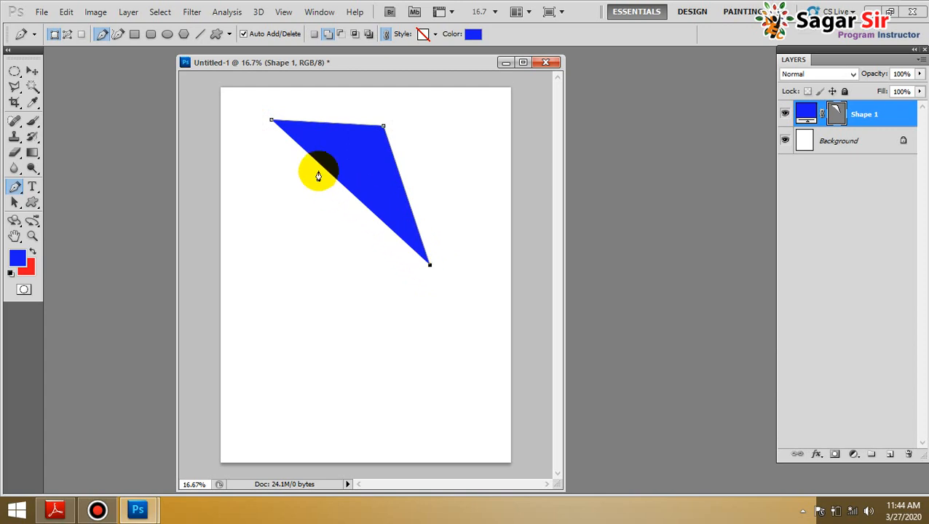
{"action": "left_click", "coordinate": [409, 293]}
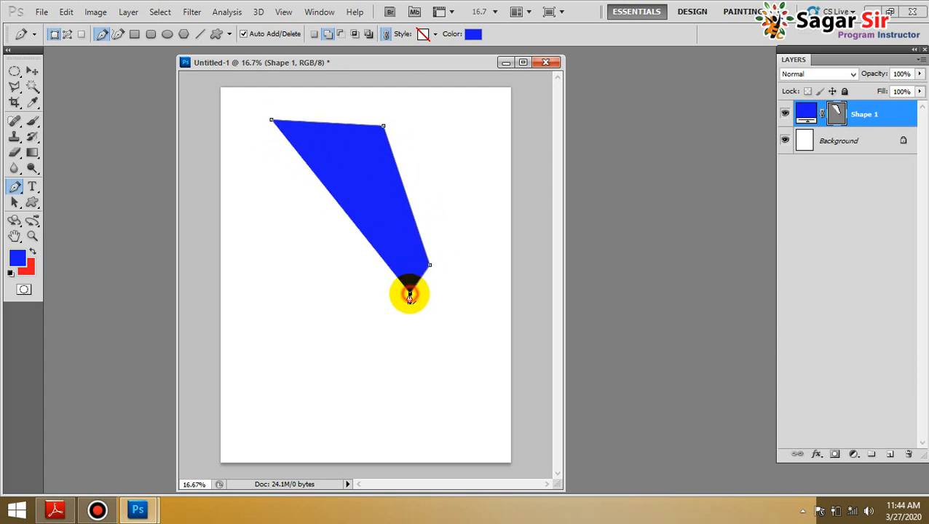
{"action": "left_click", "coordinate": [321, 314]}
{"action": "left_click", "coordinate": [268, 241]}
{"action": "left_click", "coordinate": [244, 189]}
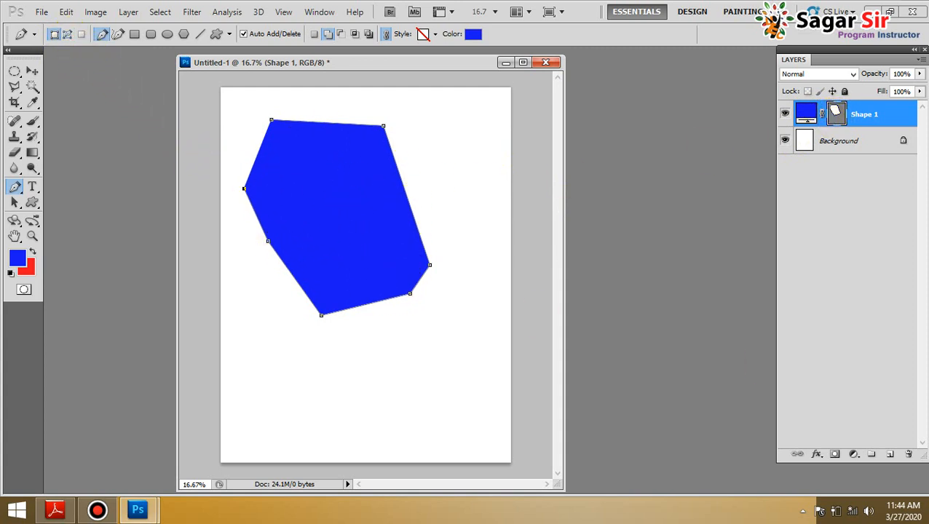
{"action": "left_click_drag", "start_coordinate": [853, 116], "coordinate": [907, 453]}
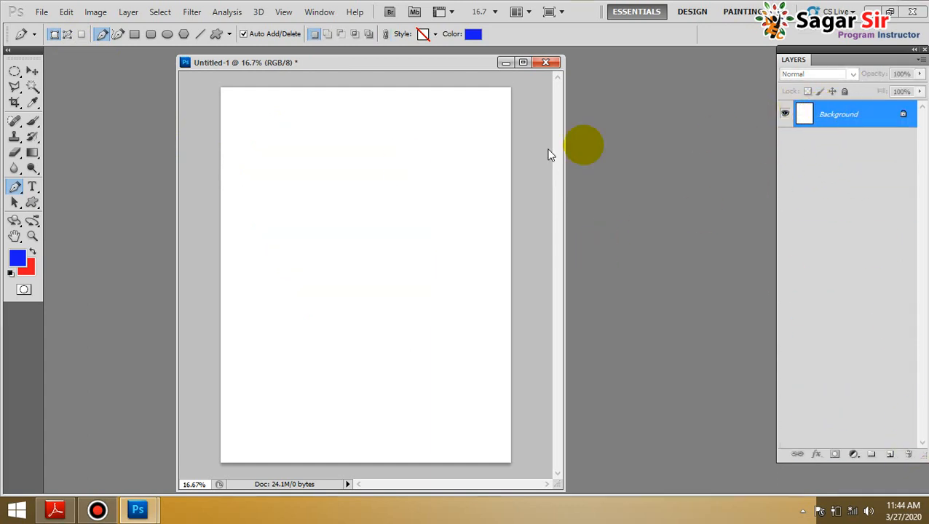
Draw a closed eleven-point straight-sided outline on the page with the Pen tool in Paths mode
{"action": "right_click", "coordinate": [16, 189]}
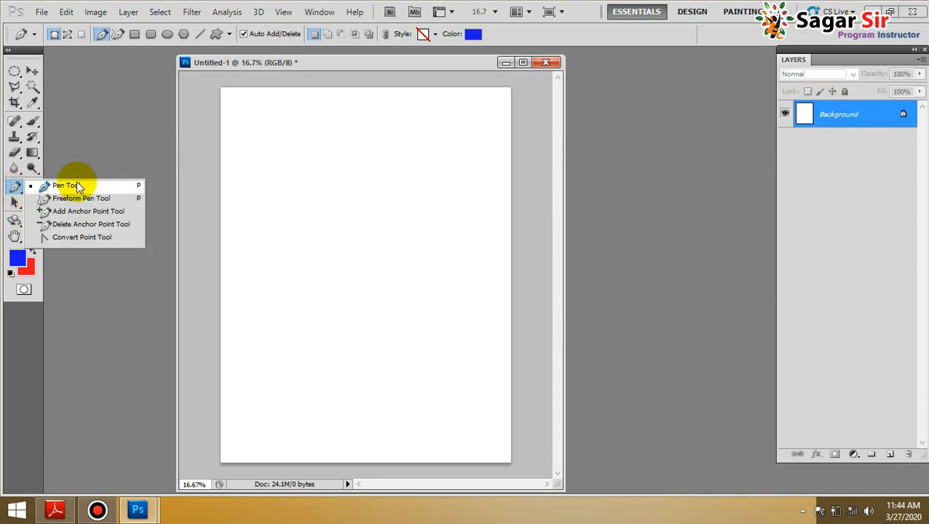
{"action": "left_click", "coordinate": [69, 182]}
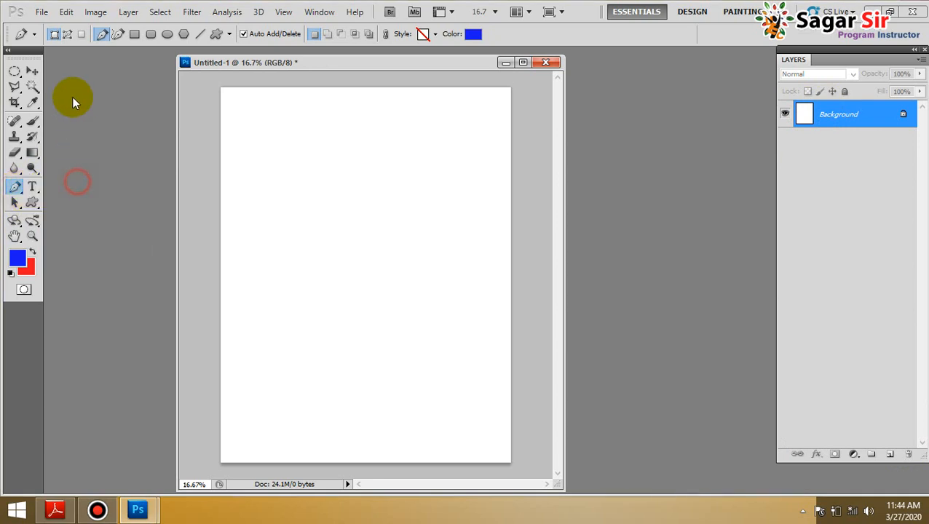
{"action": "left_click", "coordinate": [66, 36]}
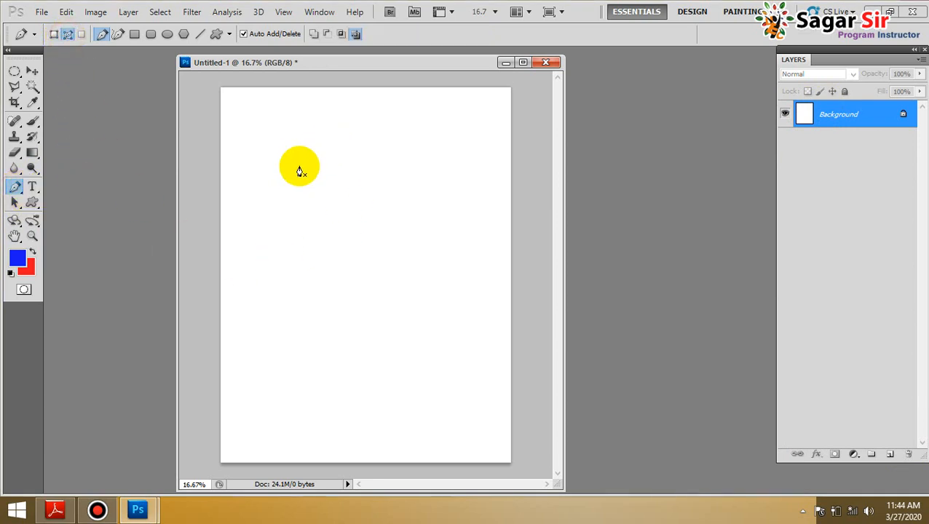
{"action": "left_click", "coordinate": [307, 154]}
{"action": "left_click", "coordinate": [417, 169]}
{"action": "left_click", "coordinate": [420, 250]}
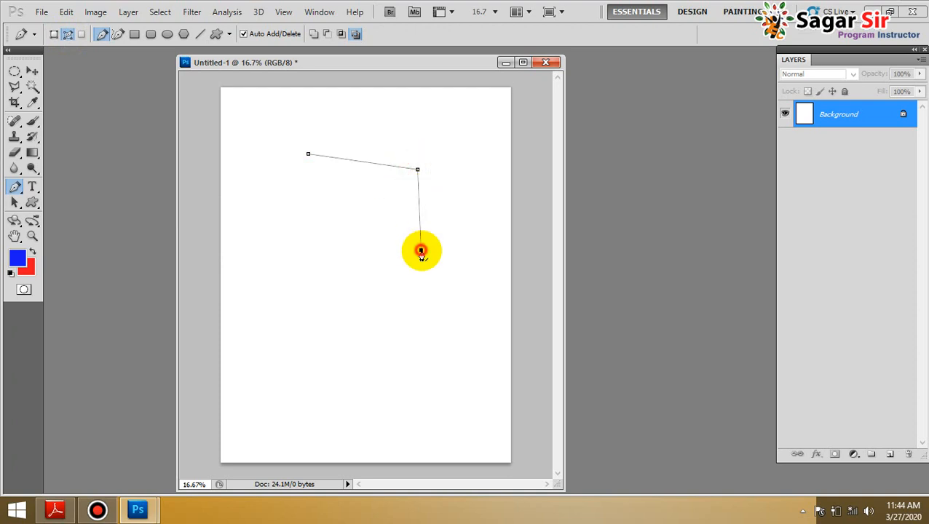
{"action": "left_click", "coordinate": [409, 321]}
{"action": "left_click", "coordinate": [345, 353]}
{"action": "left_click", "coordinate": [289, 335]}
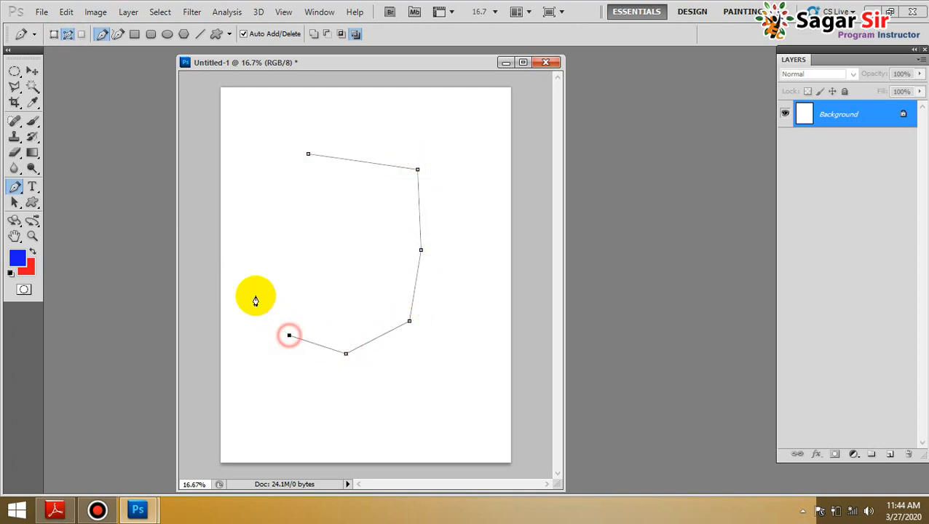
{"action": "left_click", "coordinate": [245, 281]}
{"action": "left_click", "coordinate": [269, 221]}
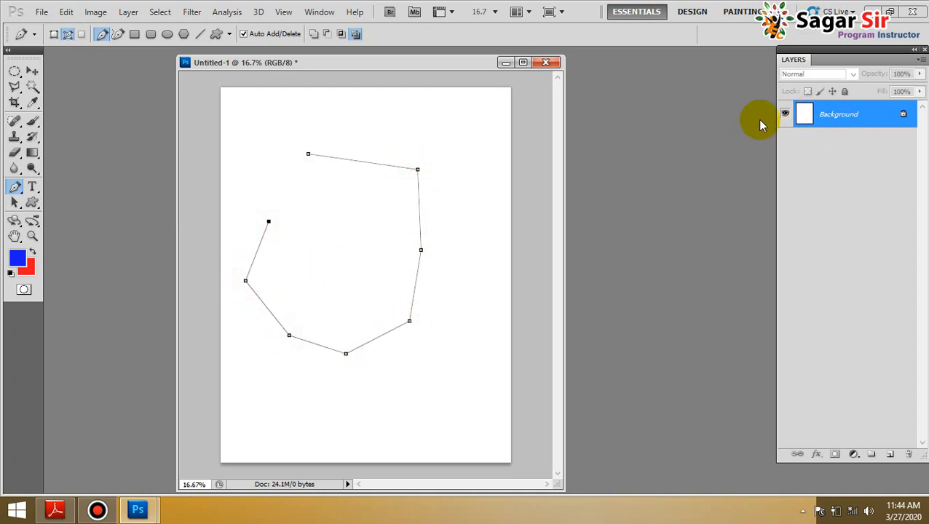
{"action": "left_click", "coordinate": [248, 194]}
{"action": "left_click", "coordinate": [249, 168]}
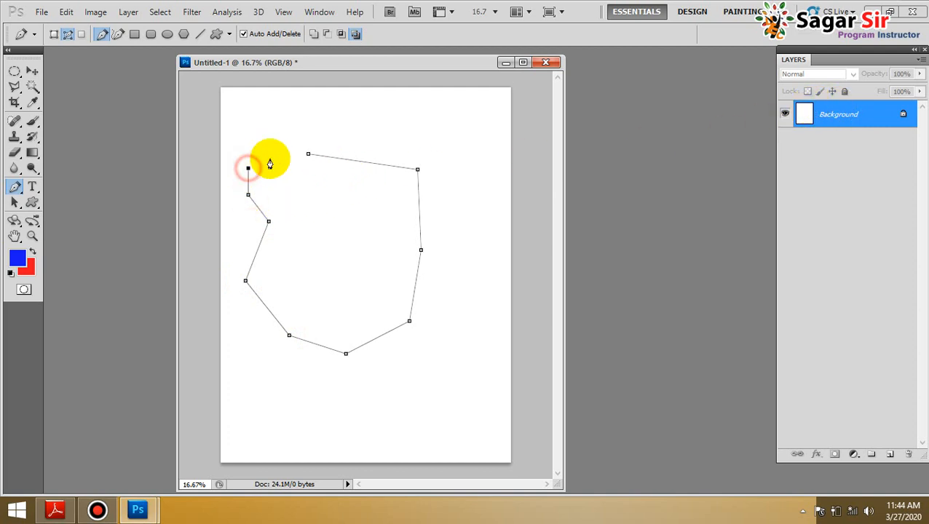
{"action": "left_click", "coordinate": [273, 157]}
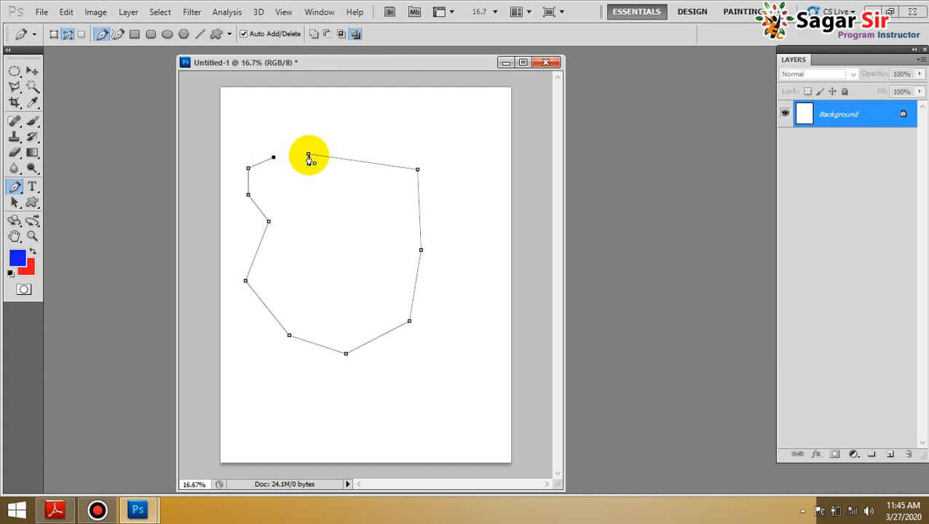
{"action": "left_click", "coordinate": [310, 157]}
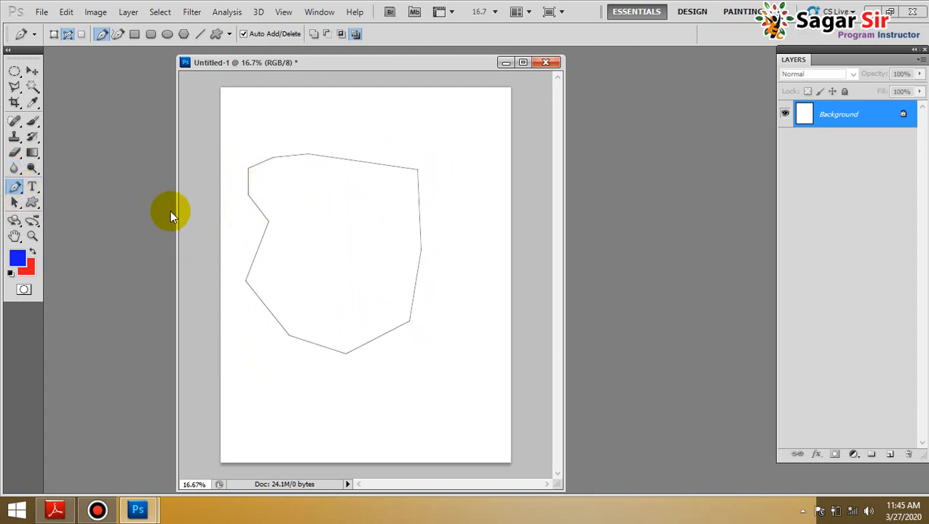
Convert the closed outline path into a selection with the Move tool active, and deselect it
{"action": "left_click", "coordinate": [37, 72]}
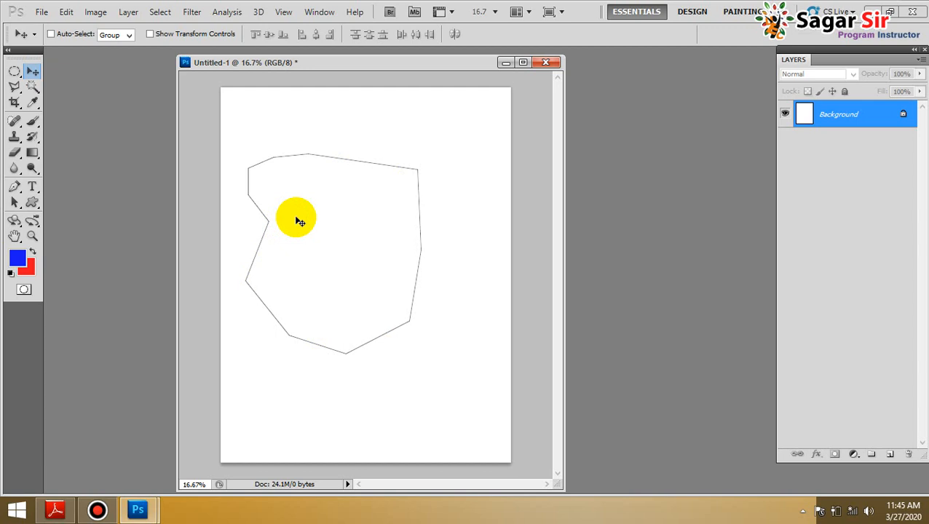
{"action": "key", "text": "ctrl+Return"}
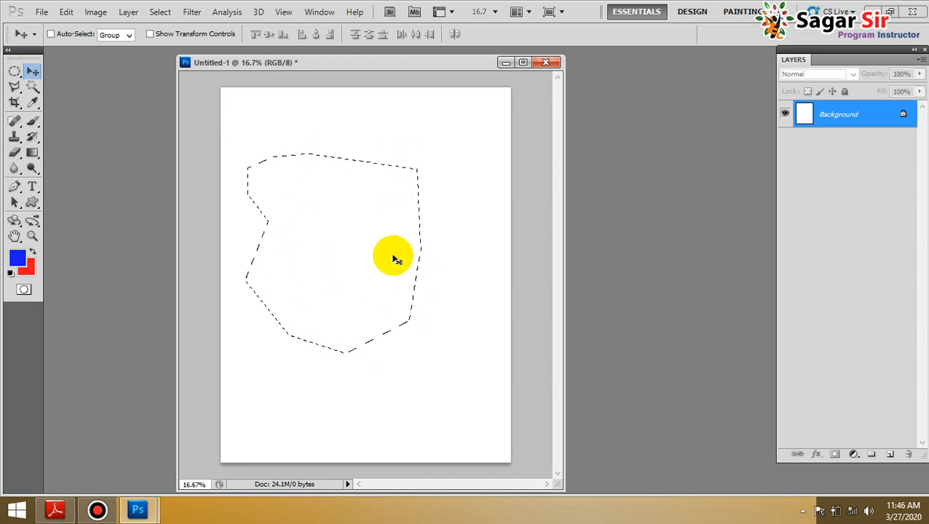
{"action": "key", "text": "ctrl+d"}
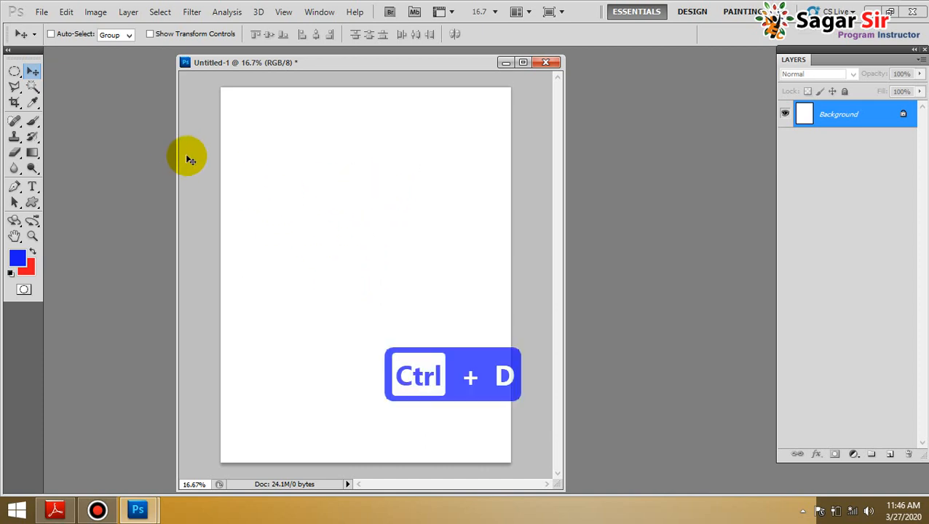
Draw an open seven-point path with the Pen tool, running around the page's right side and ending inside near the centre
{"action": "left_click", "coordinate": [15, 187]}
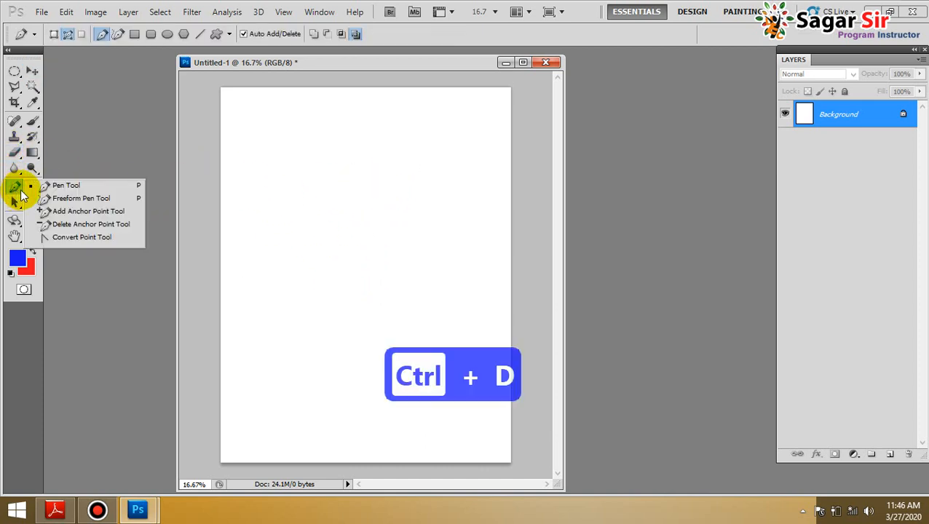
{"action": "left_click", "coordinate": [52, 190]}
{"action": "left_click", "coordinate": [320, 153]}
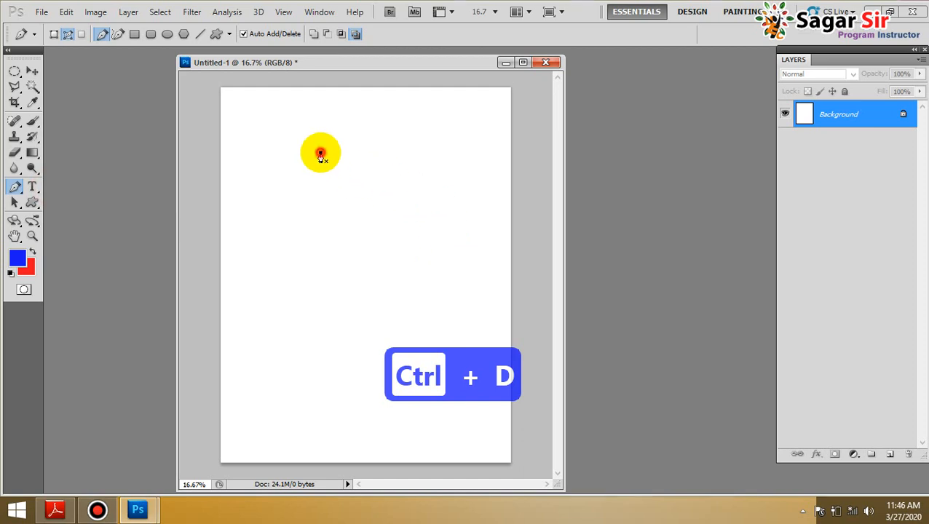
{"action": "left_click", "coordinate": [434, 164]}
{"action": "left_click", "coordinate": [470, 240]}
{"action": "left_click", "coordinate": [449, 295]}
{"action": "left_click", "coordinate": [385, 376]}
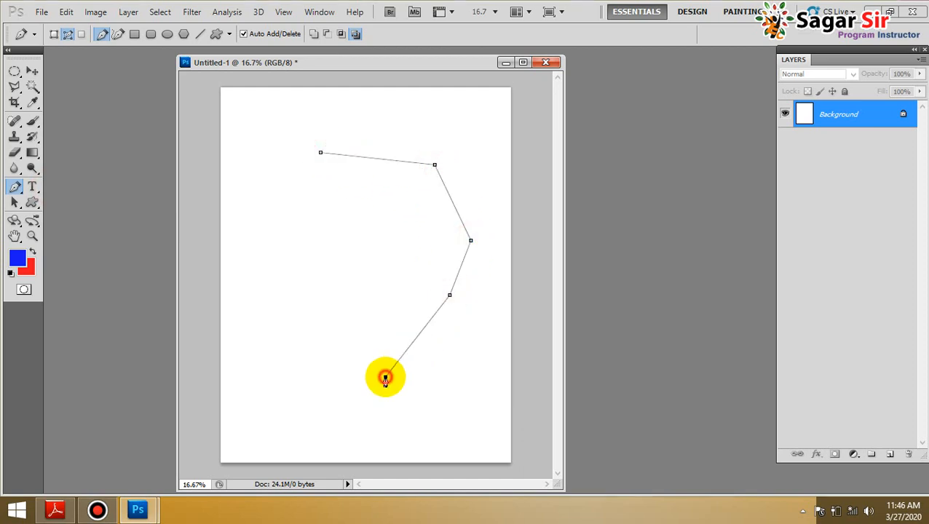
{"action": "left_click", "coordinate": [299, 346]}
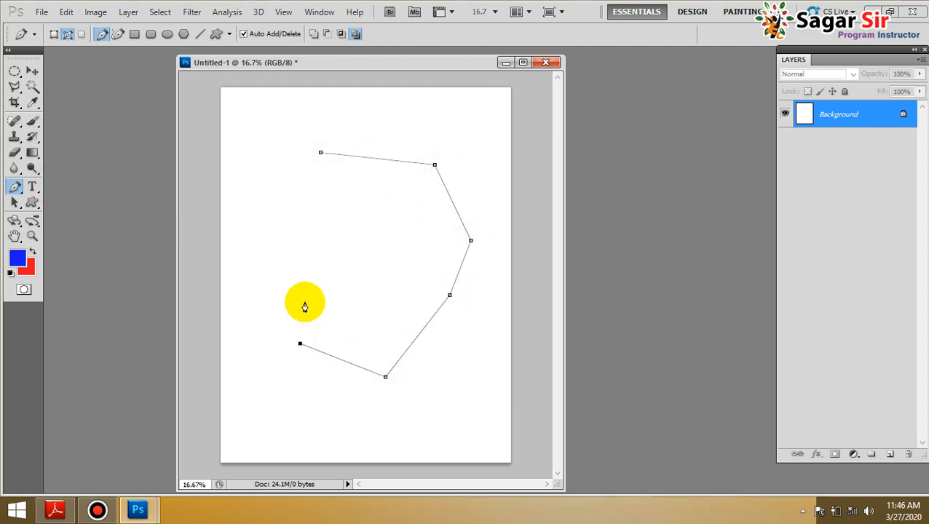
{"action": "left_click", "coordinate": [379, 222]}
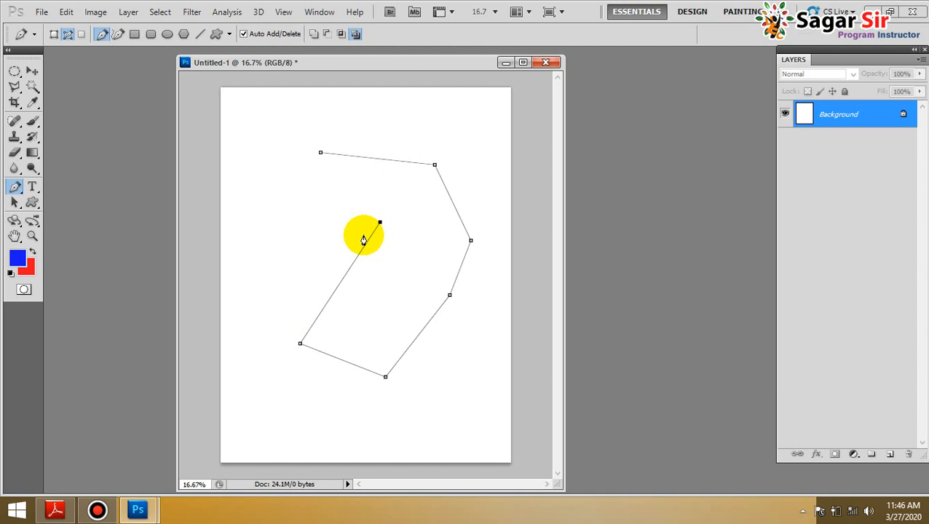
Undo the last four anchor points of the open path
{"action": "key", "text": "ctrl+alt+z"}
{"action": "key", "text": "ctrl+alt+z"}
{"action": "key", "text": "ctrl+alt+z"}
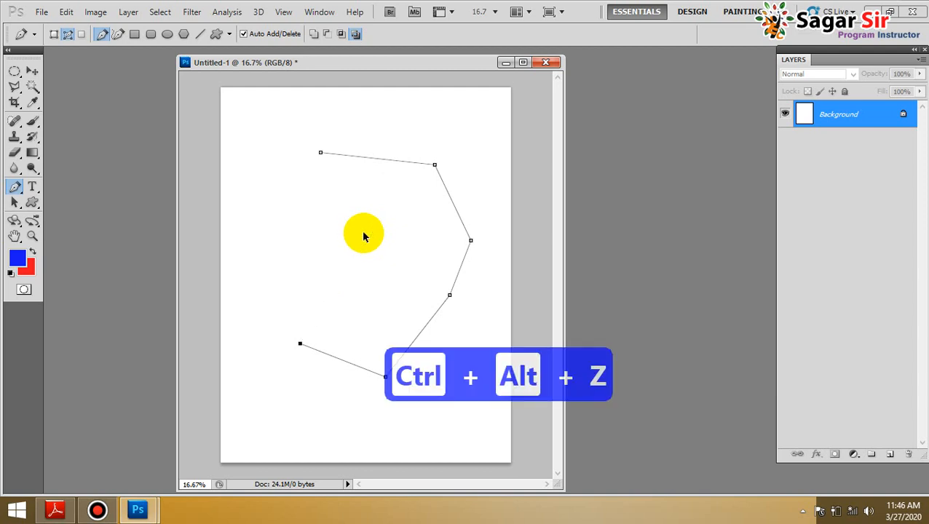
{"action": "key", "text": "ctrl+alt+z"}
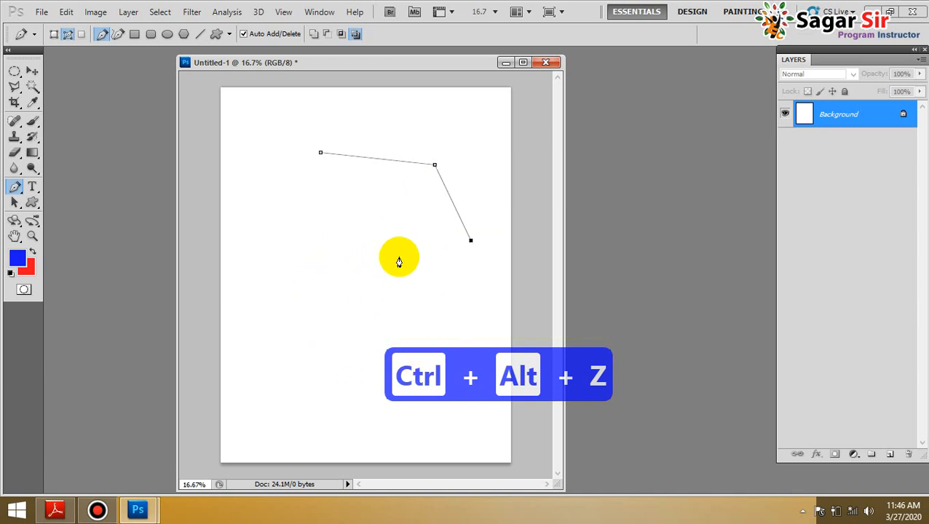
Extend the path with an anchor near the page centre and another at the page's lower-left edge, and undo the last anchor
{"action": "left_click", "coordinate": [350, 235]}
{"action": "left_click", "coordinate": [227, 395]}
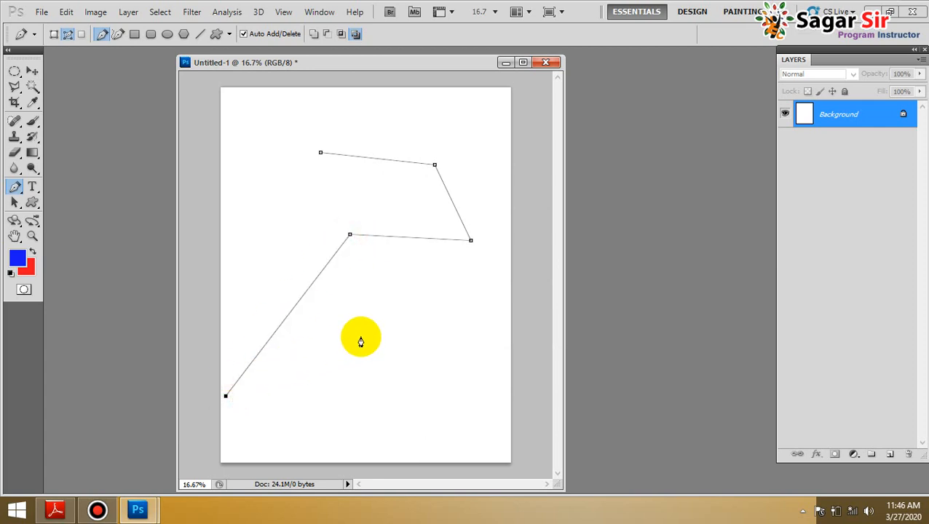
{"action": "key", "text": "ctrl+alt+z"}
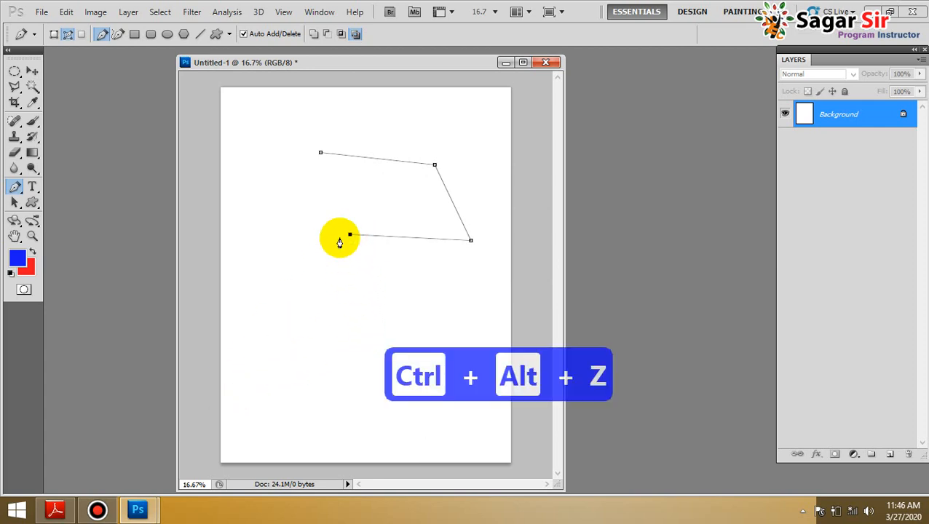
Close the open path through three more corner anchors near the page's left edge, and convert it into a selection
{"action": "left_click", "coordinate": [271, 236]}
{"action": "left_click", "coordinate": [249, 191]}
{"action": "left_click", "coordinate": [258, 154]}
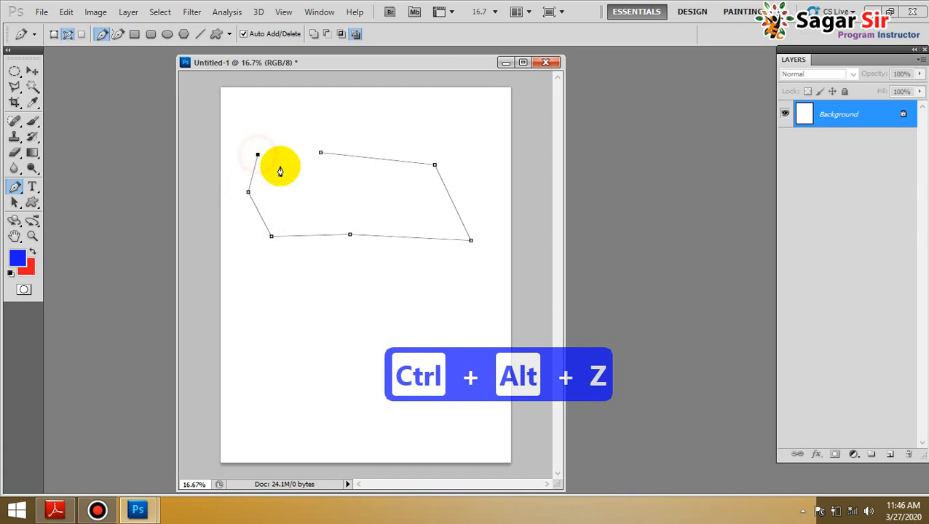
{"action": "left_click", "coordinate": [320, 154]}
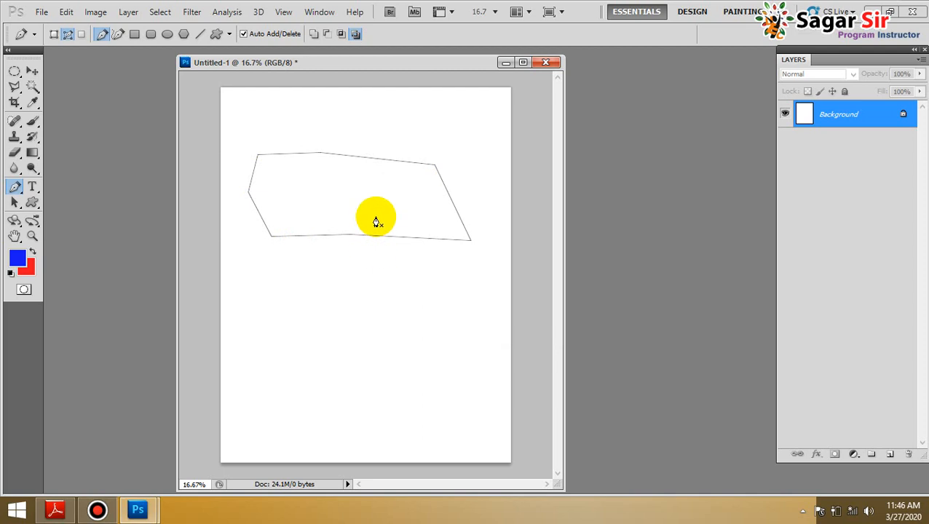
{"action": "key", "text": "ctrl+Return"}
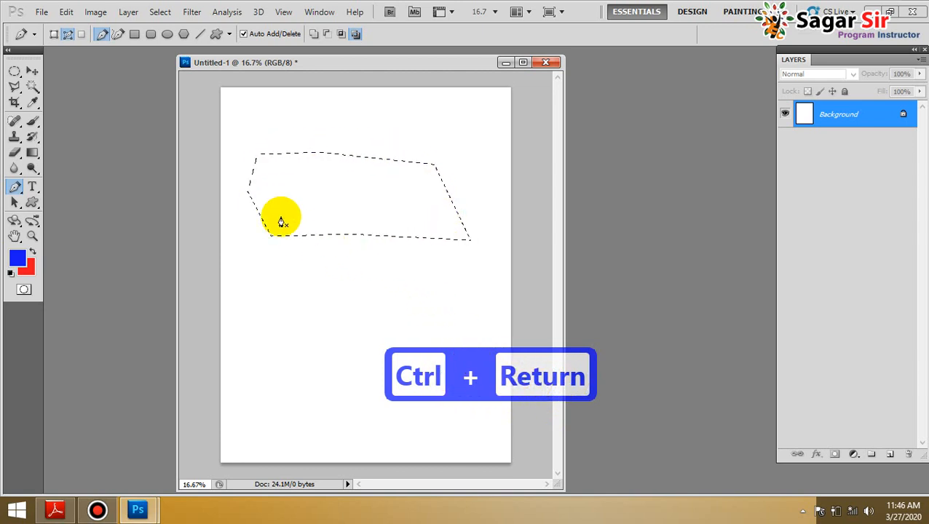
Deselect, and start a new path with two corner anchors across the upper page and a smooth anchor making a rightward-bulging curve below the second
{"action": "key", "text": "ctrl+d"}
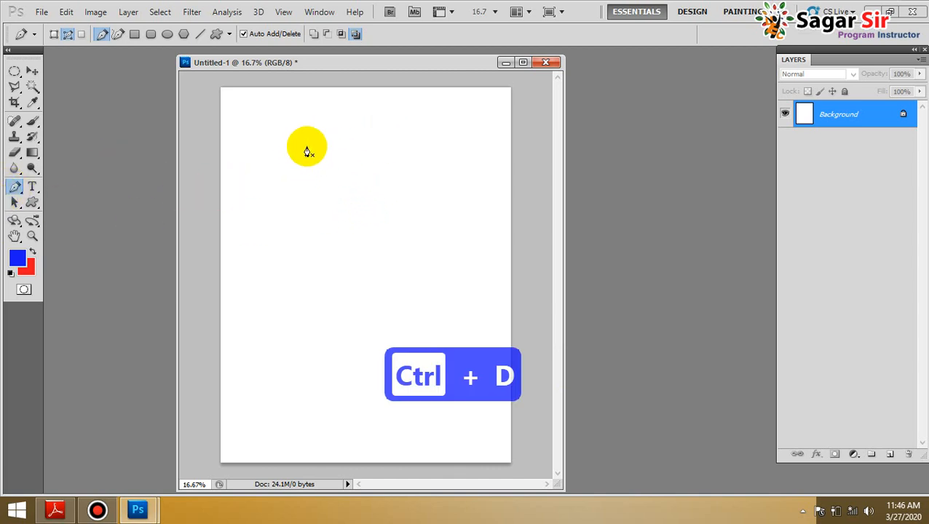
{"action": "left_click", "coordinate": [310, 131]}
{"action": "left_click", "coordinate": [438, 142]}
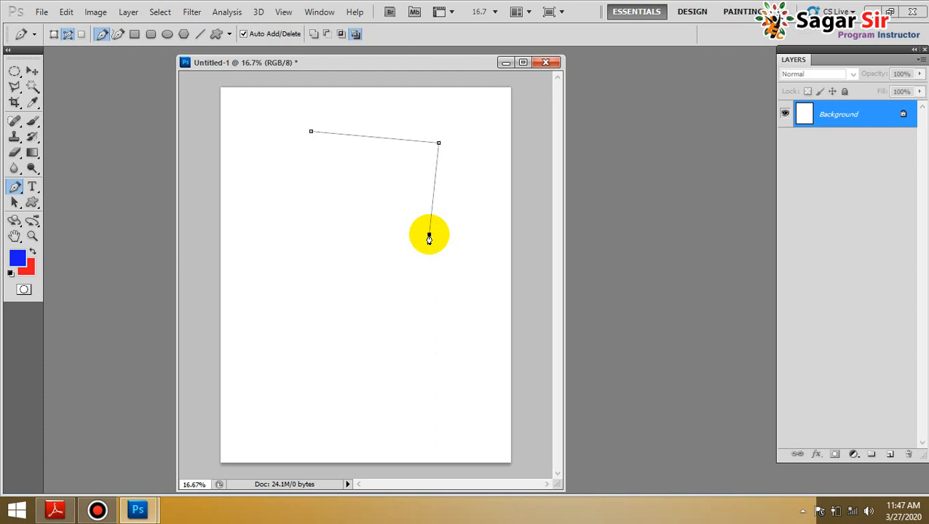
{"action": "left_click_drag", "start_coordinate": [428, 235], "coordinate": [329, 286]}
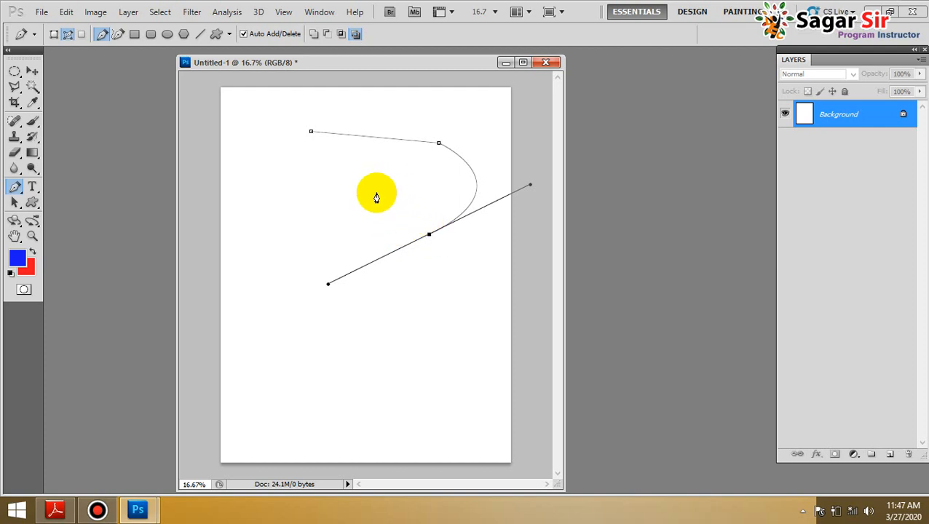
Try an anchor to the upper left of the curve's end, undo it, and remove the outgoing direction handle from that end anchor
{"action": "mouse_move", "coordinate": [379, 189]}
{"action": "left_mouse_down"}
{"action": "mouse_move", "coordinate": [398, 221]}
{"action": "mouse_move", "coordinate": [351, 251]}
{"action": "mouse_move", "coordinate": [377, 190]}
{"action": "left_mouse_up"}
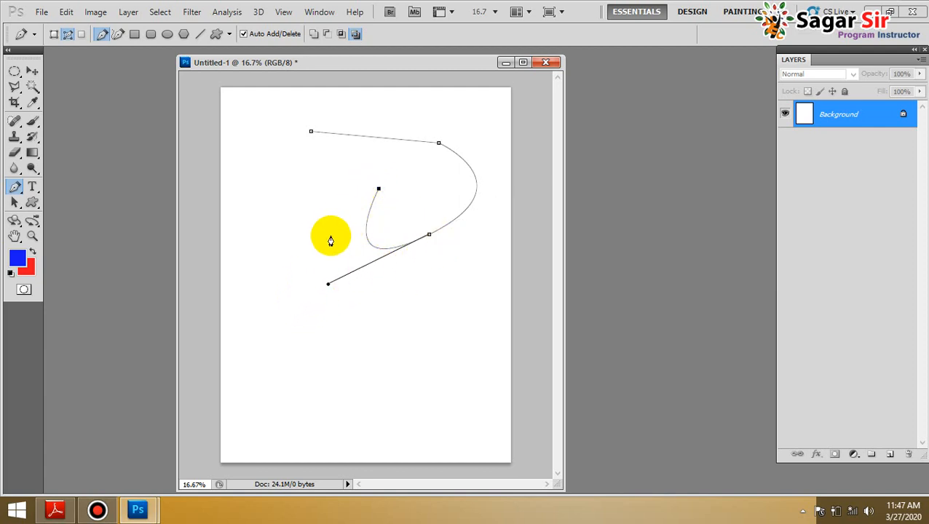
{"action": "key", "text": "ctrl+alt+z"}
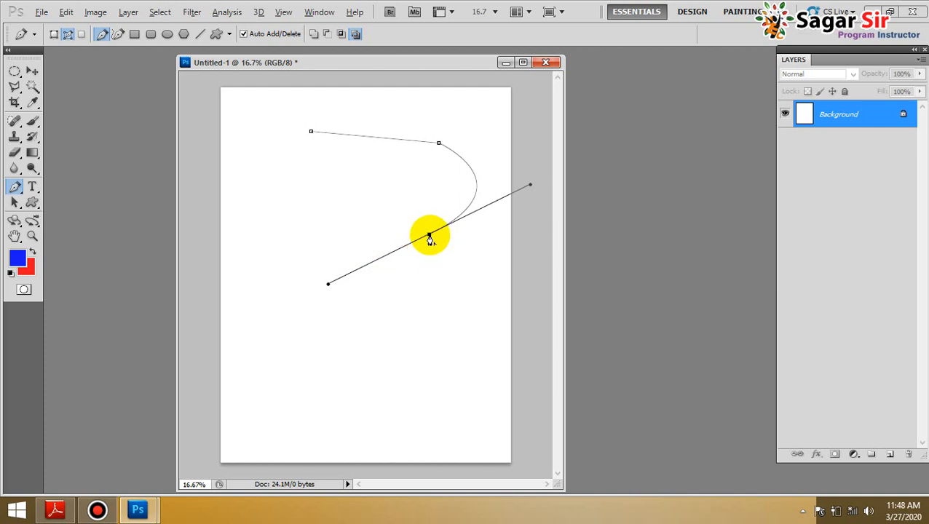
{"action": "left_click", "coordinate": [430, 235]}
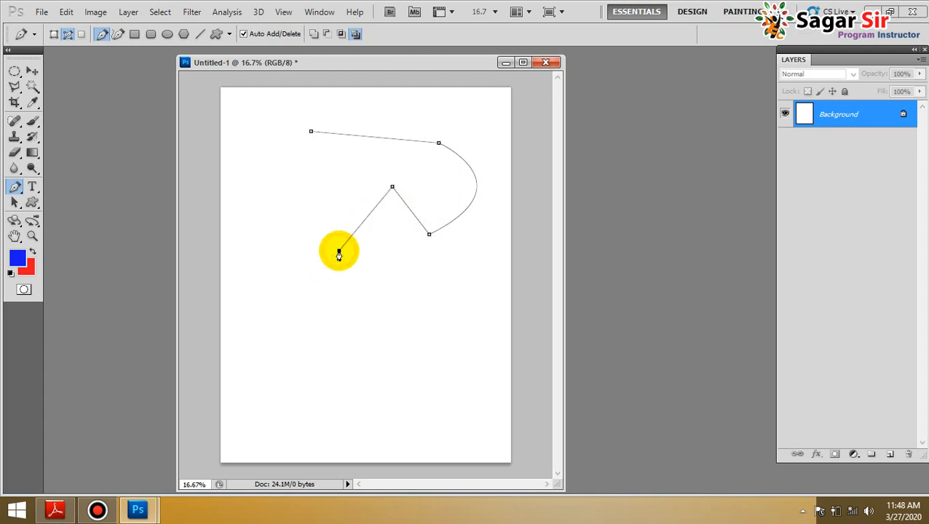
Add a smooth anchor with a leftward-bulging curve near the page centre, undo a trial anchor after it, and remove its outgoing direction handle
{"action": "left_click_drag", "start_coordinate": [338, 252], "coordinate": [399, 350]}
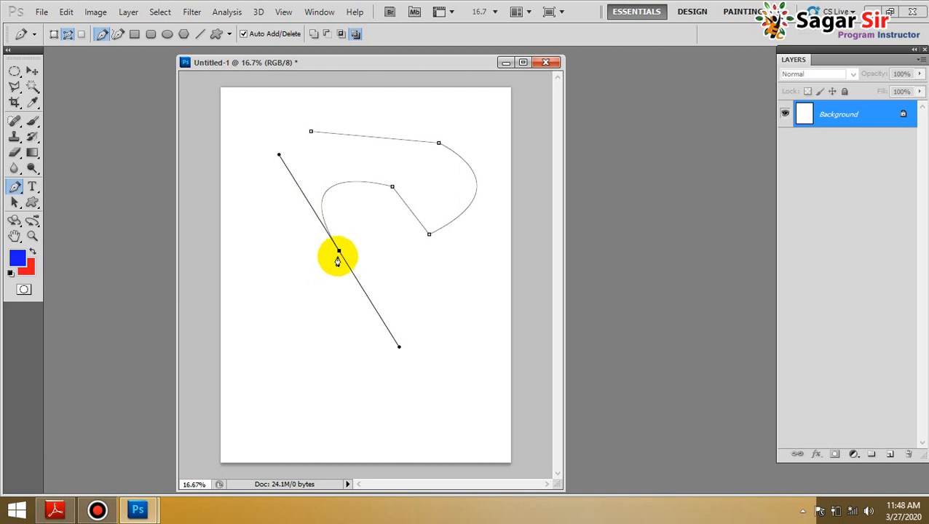
{"action": "left_click", "coordinate": [292, 296]}
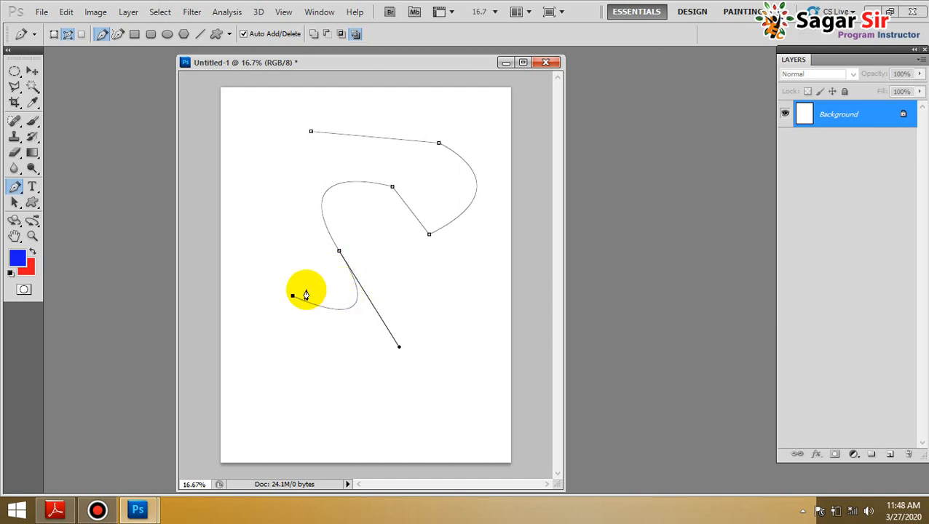
{"action": "key", "text": "ctrl+alt+z"}
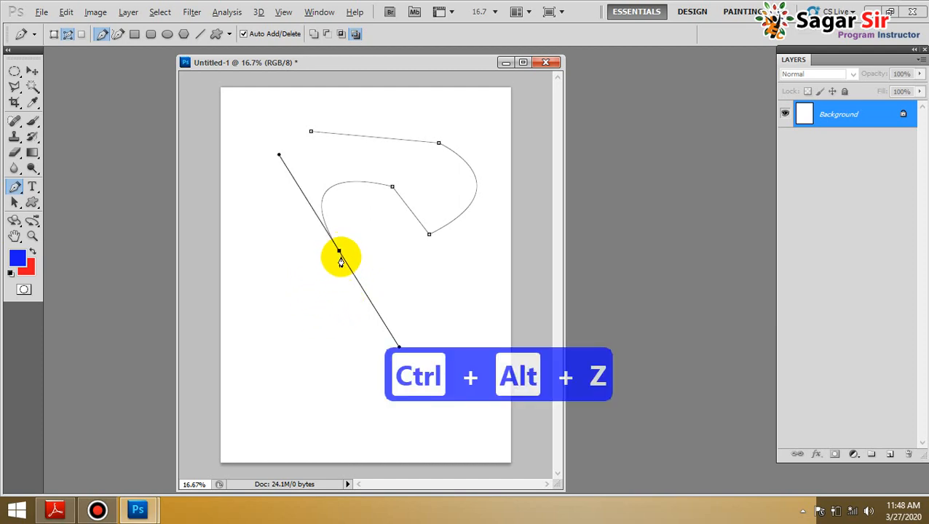
{"action": "left_click", "coordinate": [338, 252], "text": "alt"}
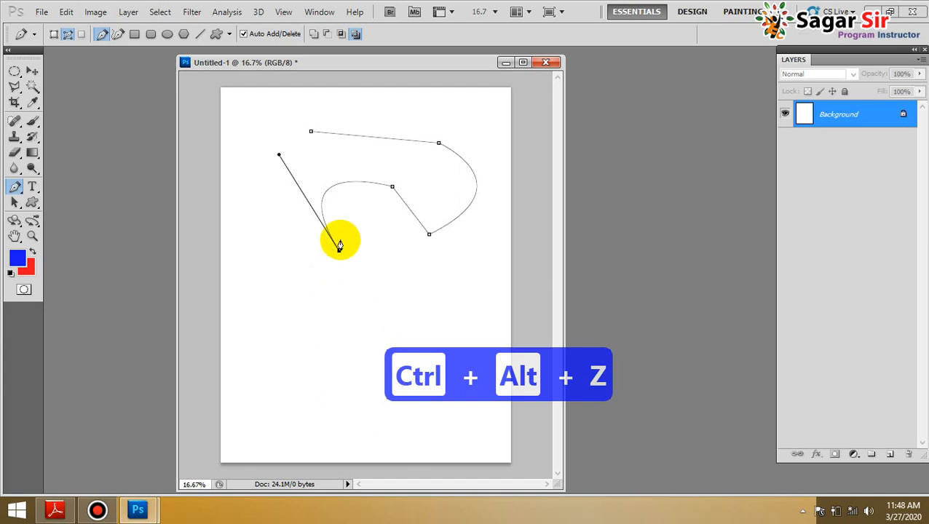
Close the curved path with straight segments through five corner anchors along the page's left side, and convert it into a selection
{"action": "left_click", "coordinate": [288, 297]}
{"action": "left_click", "coordinate": [263, 268]}
{"action": "left_click", "coordinate": [248, 224]}
{"action": "left_click", "coordinate": [265, 190]}
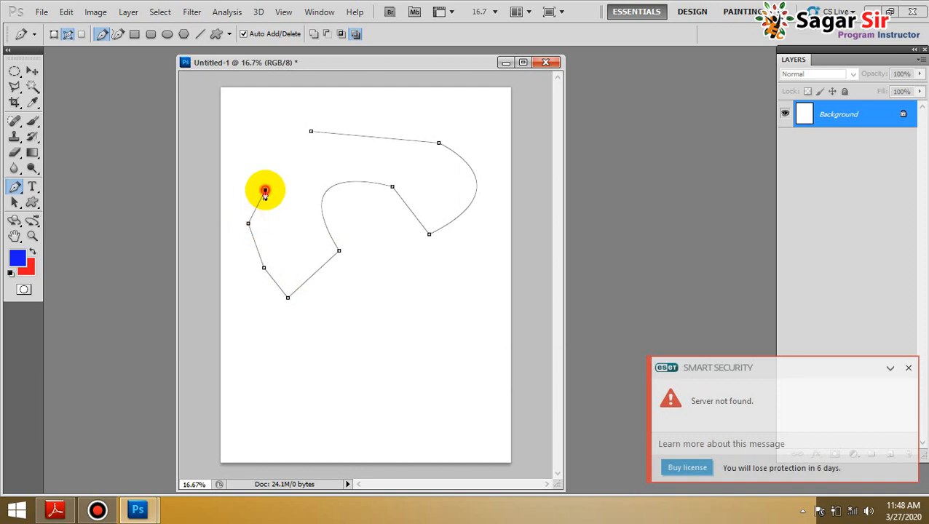
{"action": "left_click", "coordinate": [267, 162]}
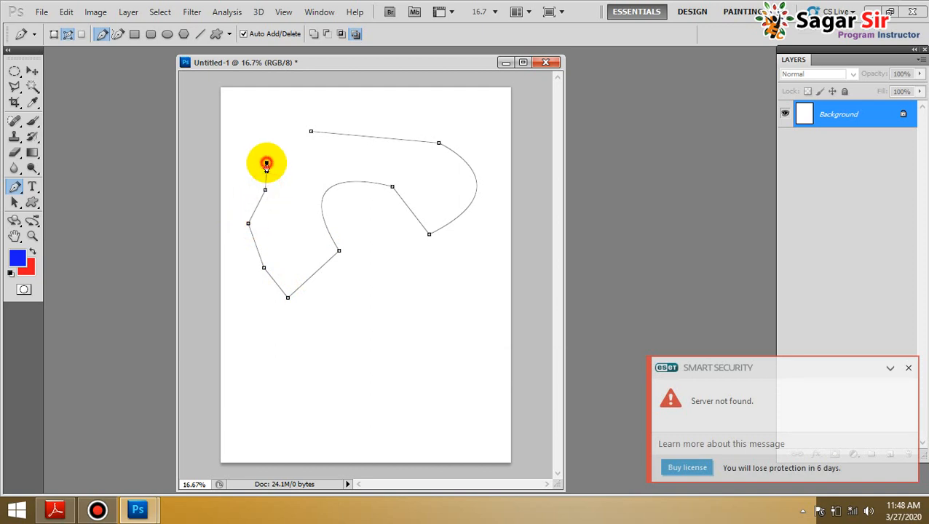
{"action": "left_click", "coordinate": [310, 133]}
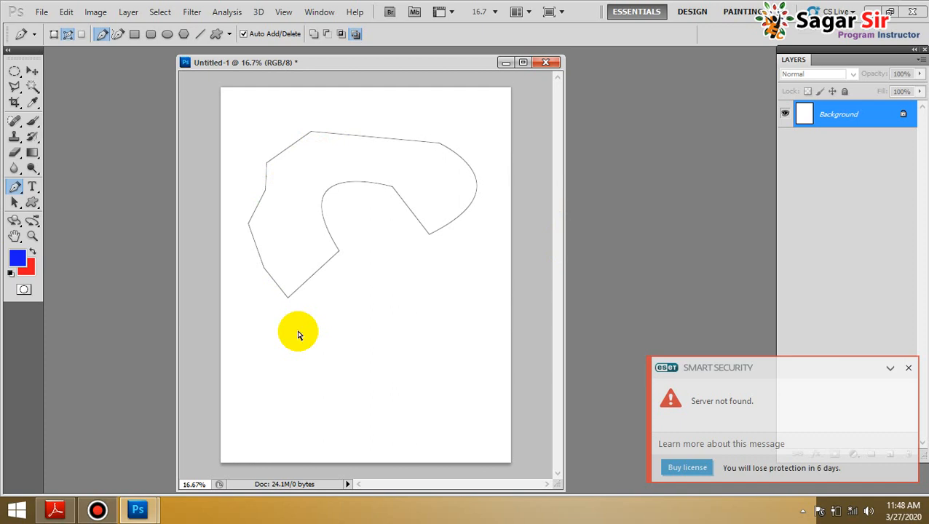
{"action": "key", "text": "ctrl+Return"}
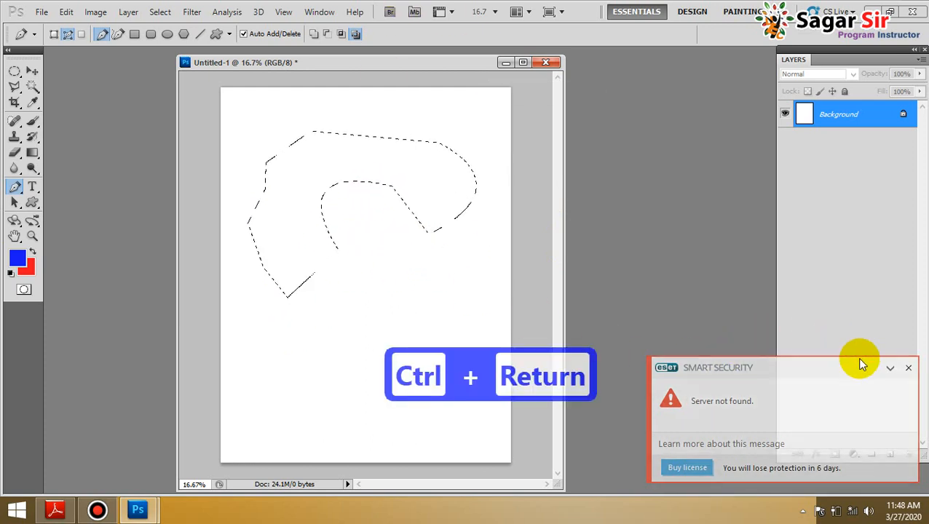
Dismiss the security notification and examine the variants grouped with the Pen tool, keeping the standard Pen Tool selected
{"action": "left_click", "coordinate": [910, 369]}
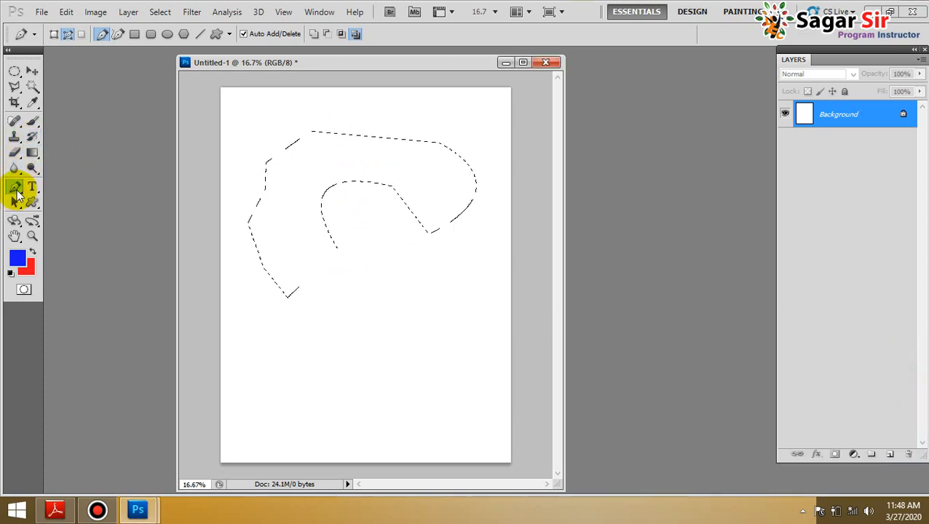
{"action": "right_click", "coordinate": [16, 191]}
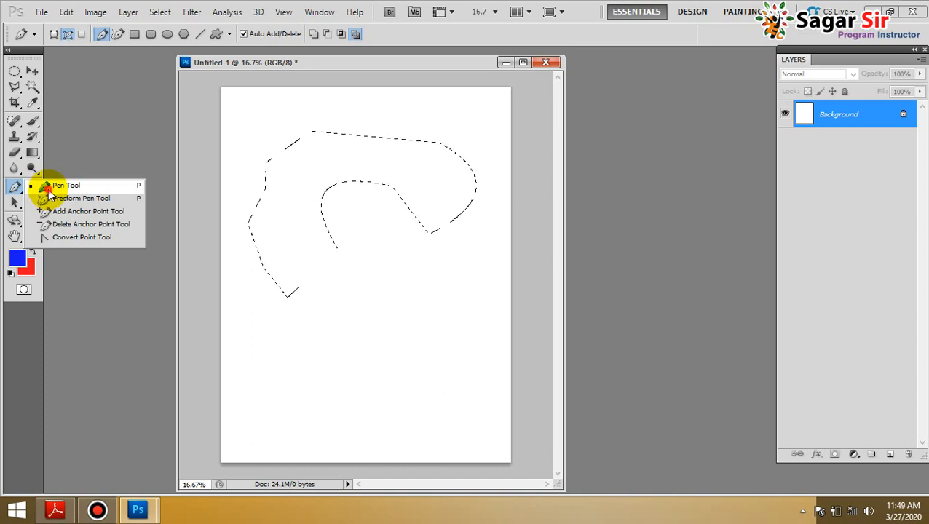
{"action": "left_click", "coordinate": [47, 187]}
{"action": "right_click", "coordinate": [18, 193]}
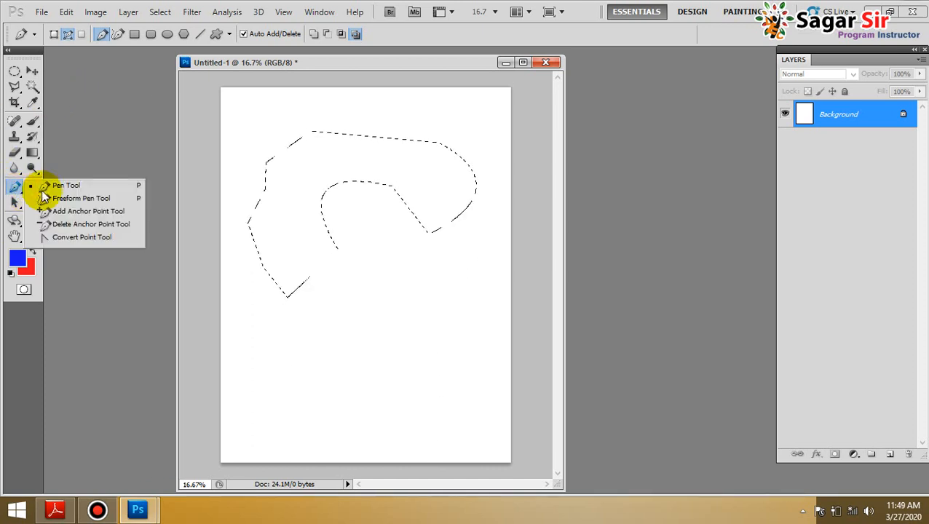
{"action": "left_click", "coordinate": [62, 187]}
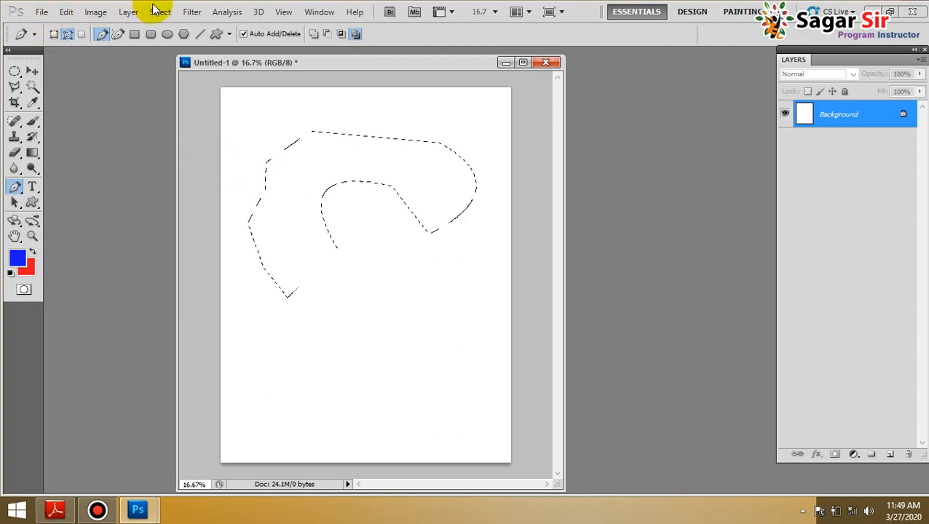
Activate the Move tool, minimize Photoshop, and open Title PDF from the desktop in Adobe Reader in full-screen mode
{"action": "left_click", "coordinate": [32, 70]}
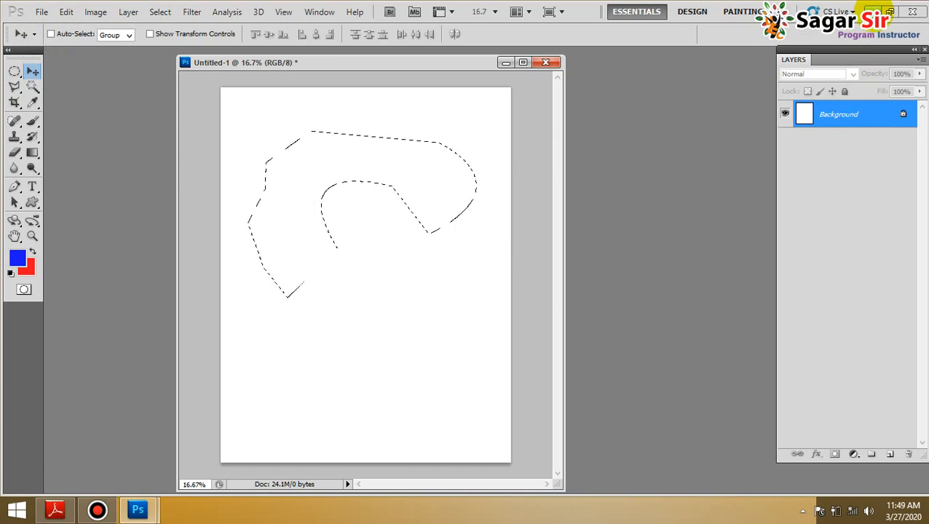
{"action": "left_click", "coordinate": [872, 12]}
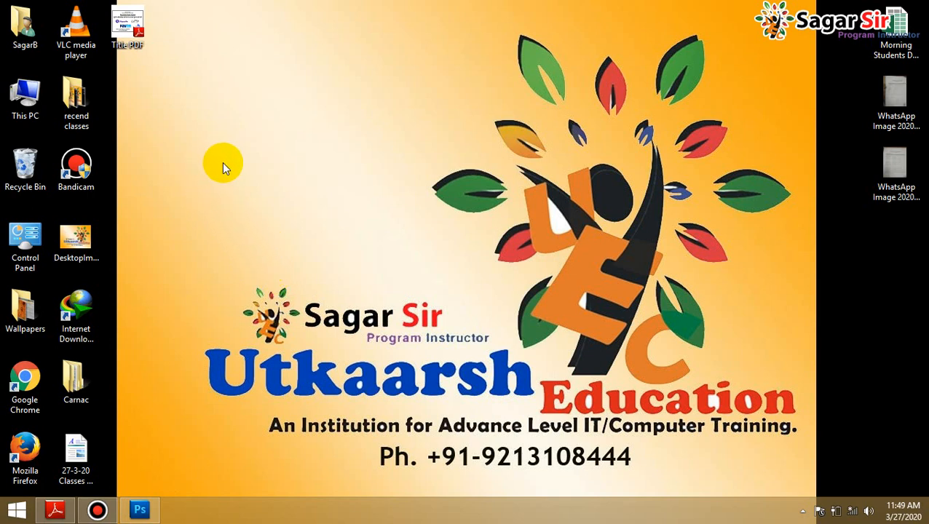
{"action": "double_click", "coordinate": [148, 42]}
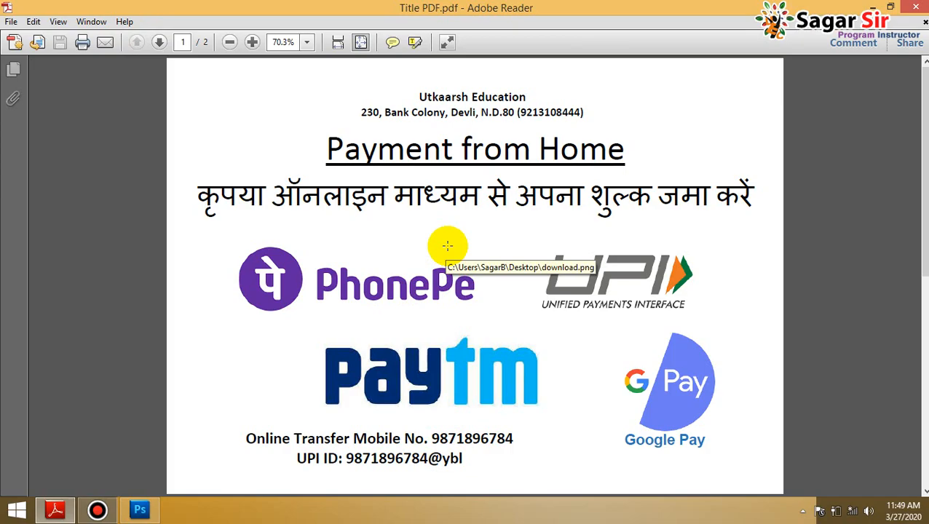
{"action": "key", "text": "ctrl+l"}
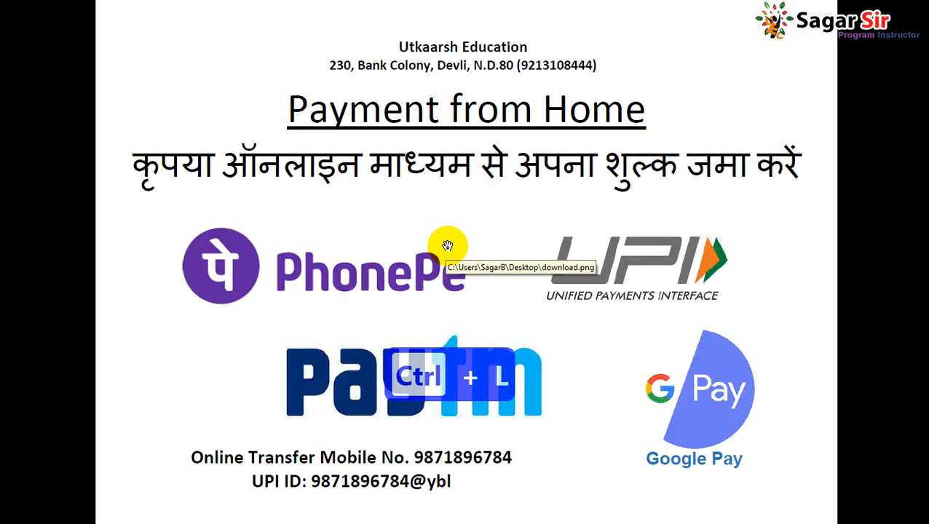